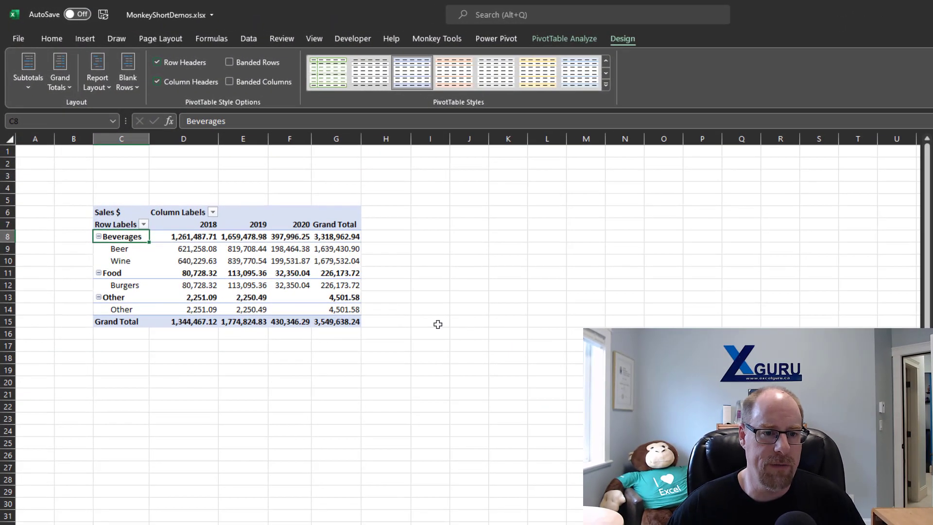
Put the sales PivotTable in outline form with bottom-of-group subtotals and grand totals on columns only.
{"action": "mouse_move", "coordinate": [298, 315]}
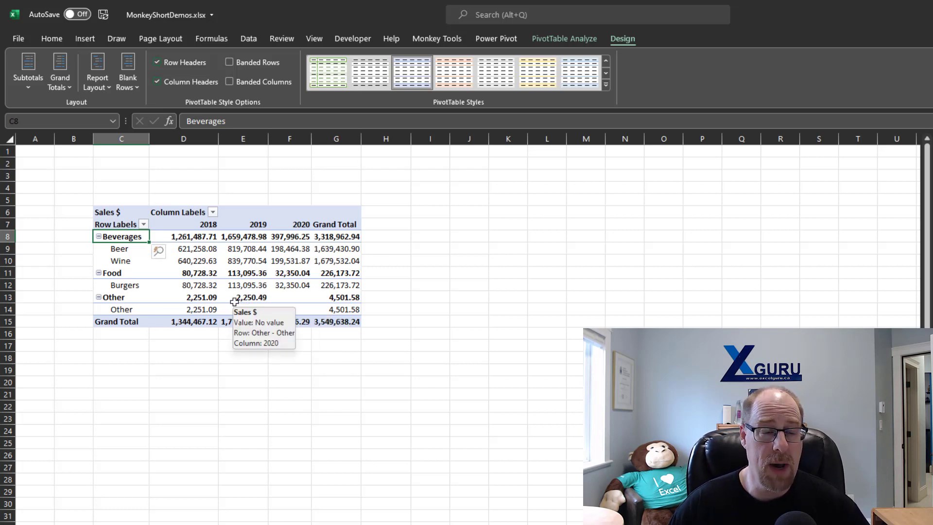
{"action": "left_click", "coordinate": [103, 89]}
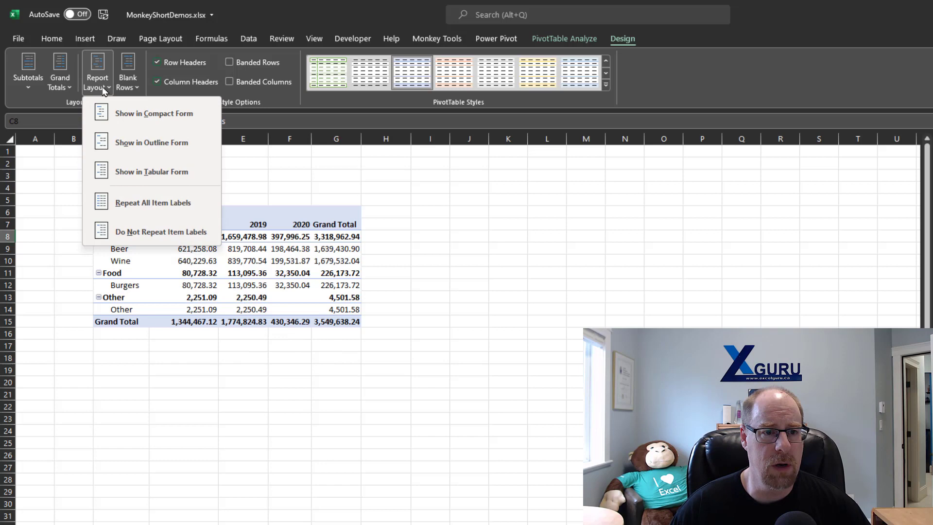
{"action": "left_click", "coordinate": [121, 146]}
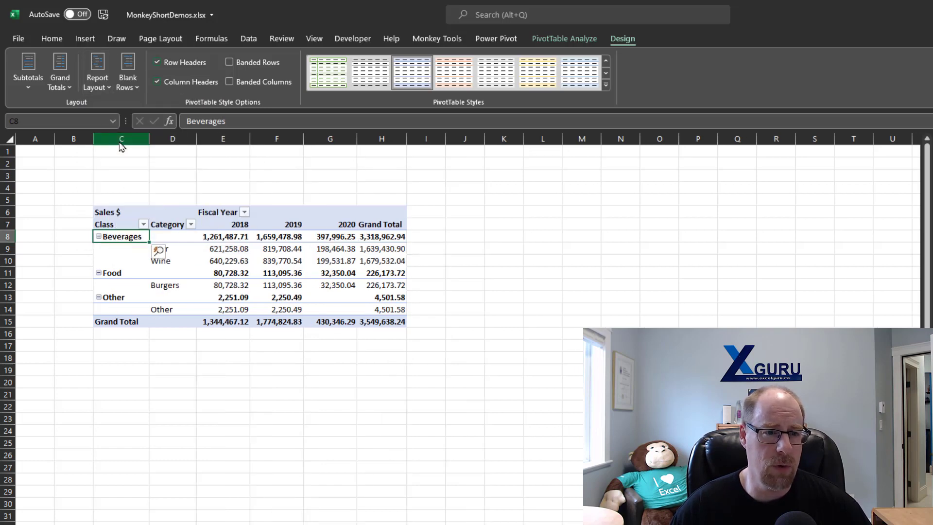
{"action": "left_click", "coordinate": [29, 88]}
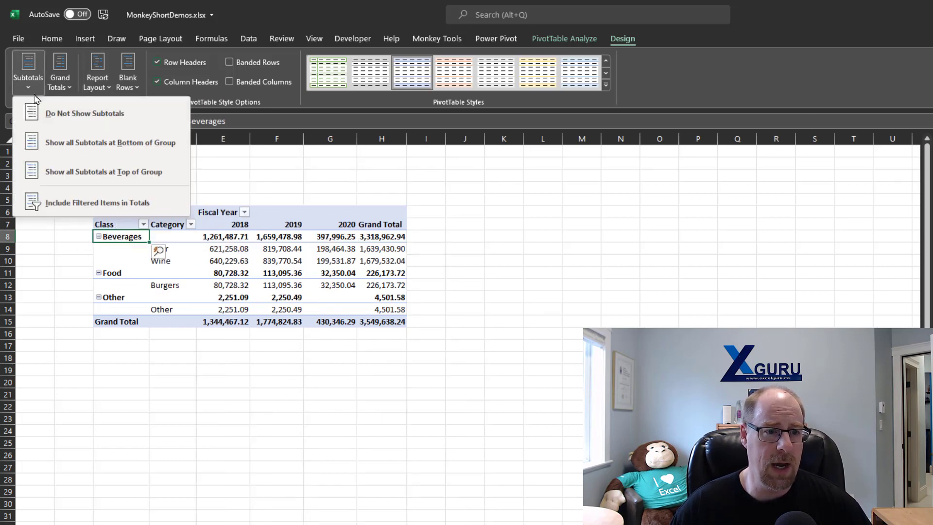
{"action": "left_click", "coordinate": [78, 146]}
{"action": "left_click", "coordinate": [65, 89]}
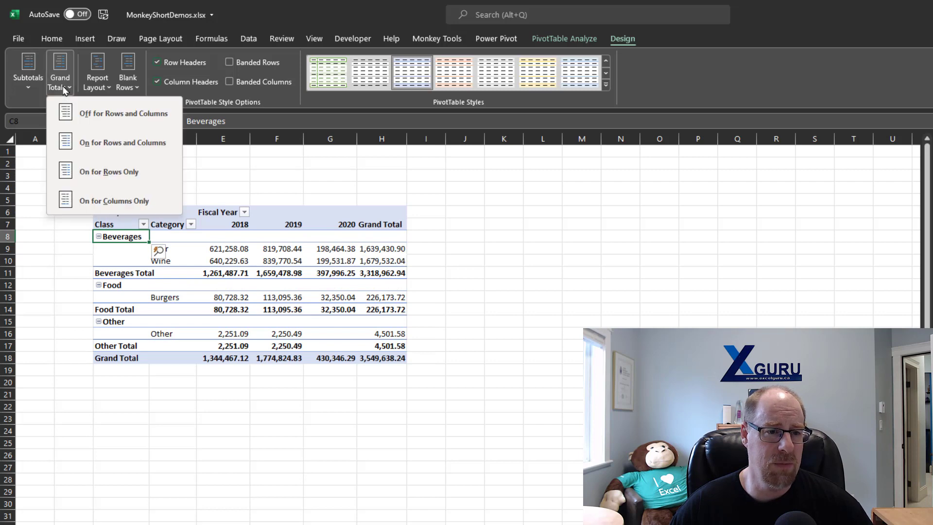
{"action": "left_click", "coordinate": [86, 203]}
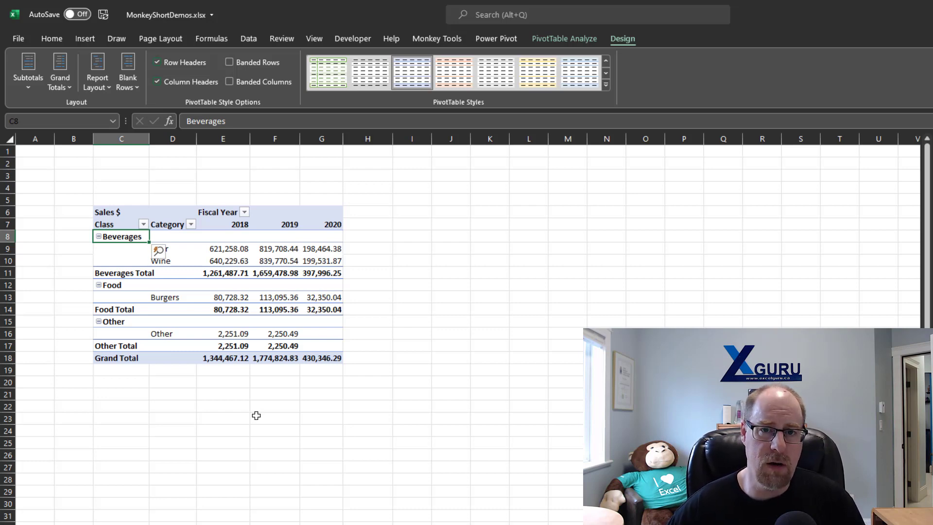
Open Excel Options using the Alt, F, T keyboard shortcut.
{"action": "key", "text": "alt"}
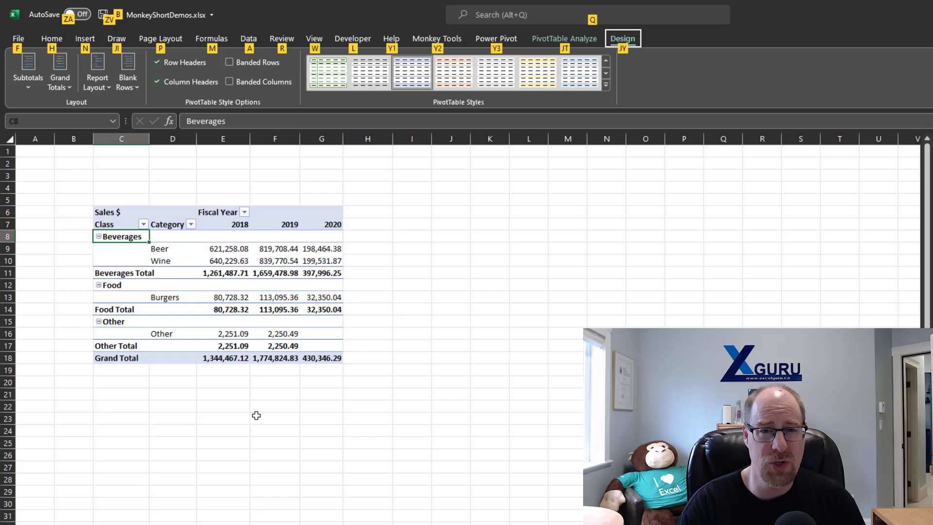
{"action": "key", "text": "f"}
{"action": "key", "text": "t"}
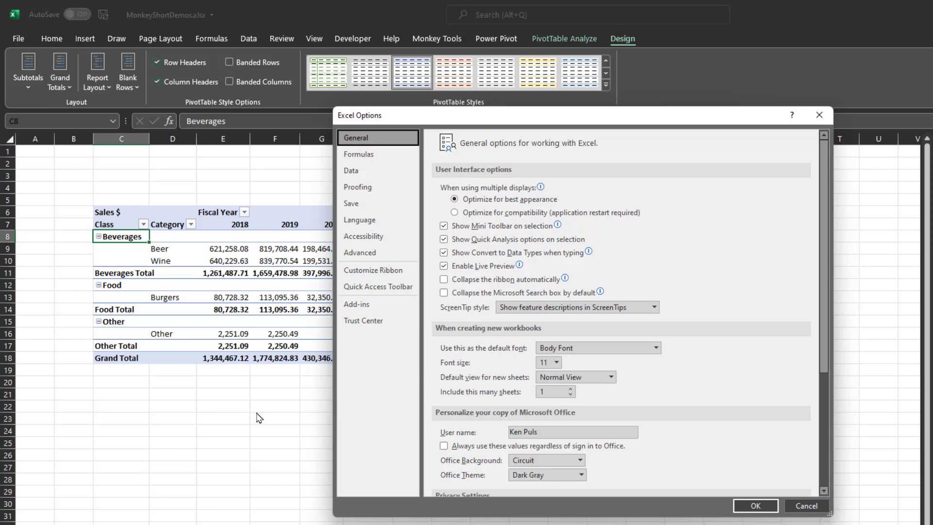
Import the PivotTable layout at C8 as Excel's default PivotTable layout.
{"action": "left_click", "coordinate": [367, 176]}
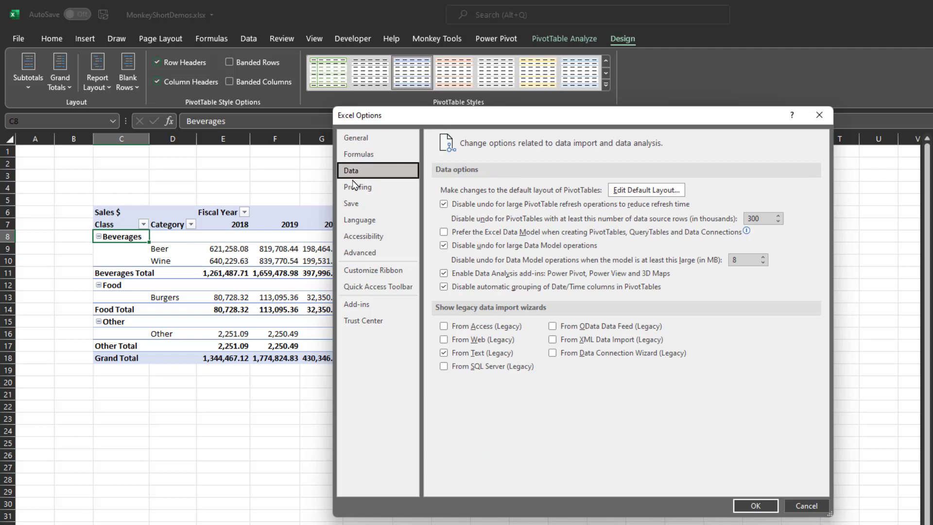
{"action": "left_click", "coordinate": [648, 193]}
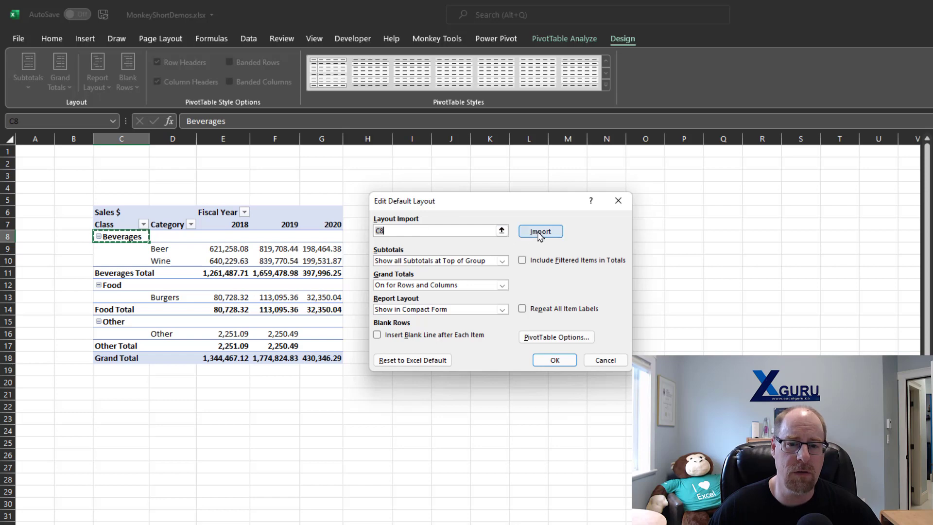
{"action": "left_click", "coordinate": [540, 233]}
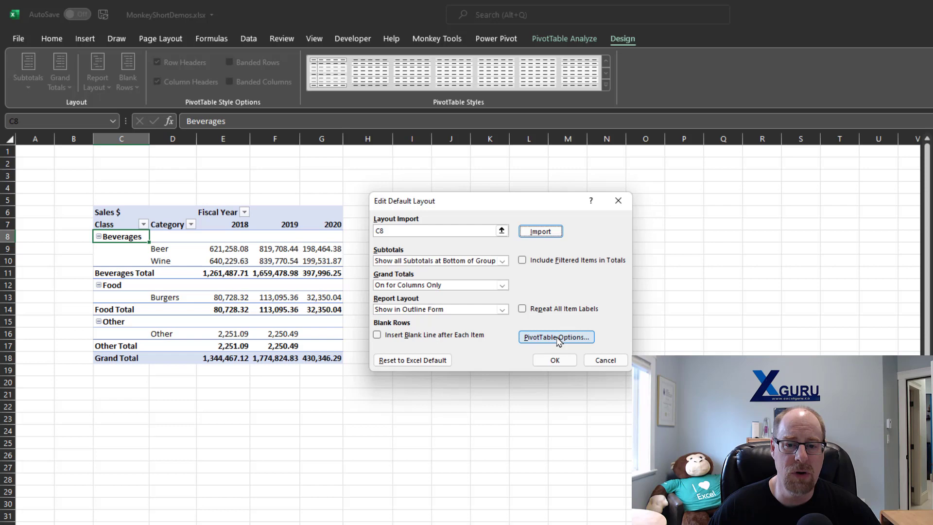
Make default PivotTables show 0 in empty cells without autofitting column widths, then save and close Options.
{"action": "left_click", "coordinate": [557, 337]}
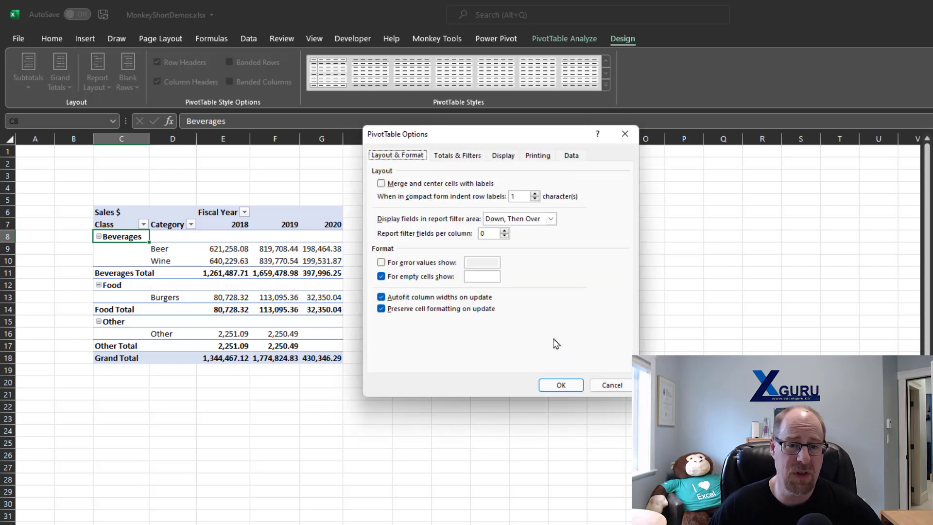
{"action": "left_click", "coordinate": [476, 277]}
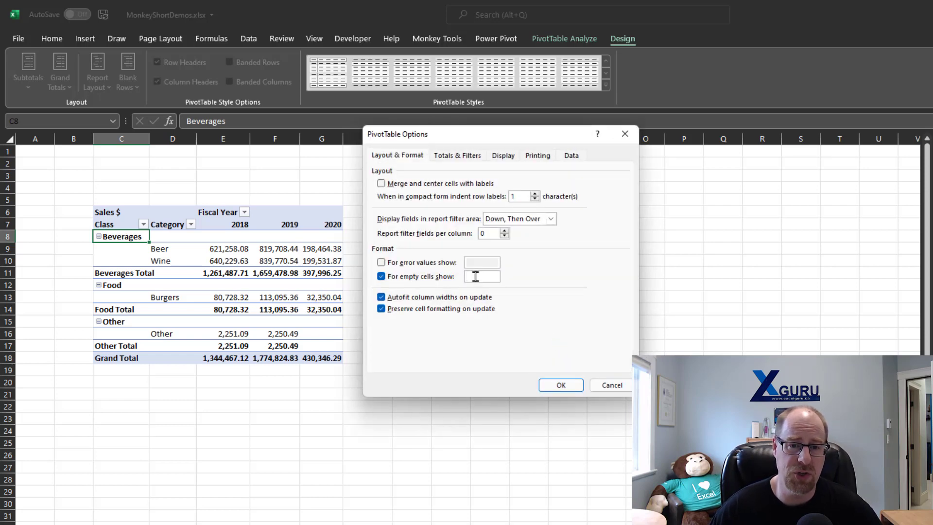
{"action": "left_click", "coordinate": [401, 298]}
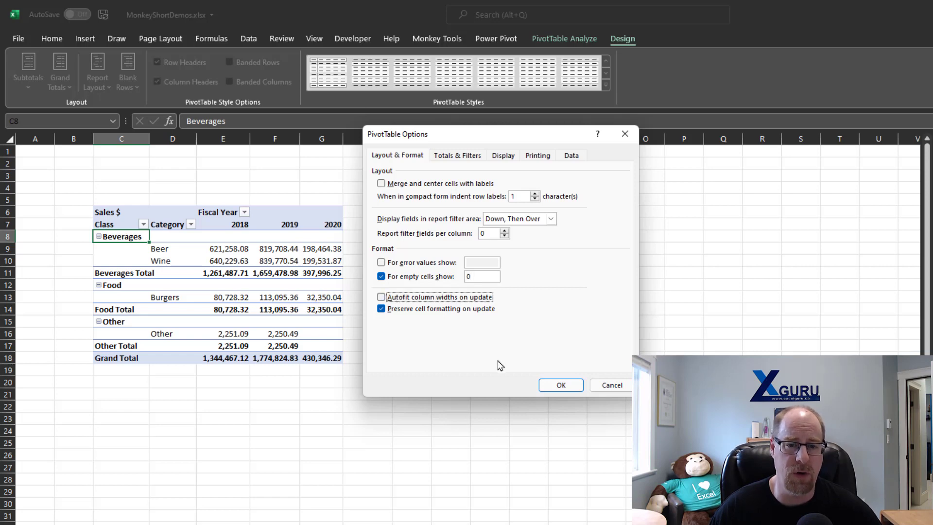
{"action": "left_click", "coordinate": [562, 385]}
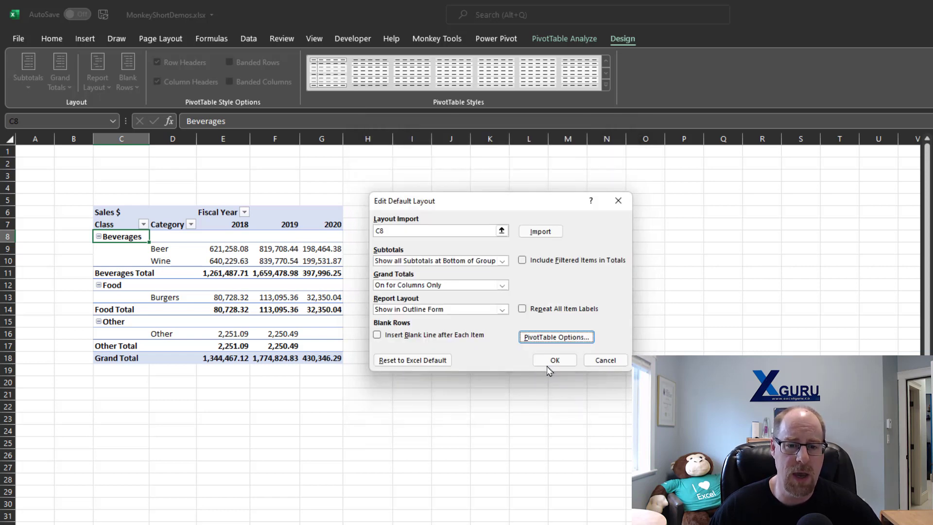
{"action": "left_click", "coordinate": [554, 360]}
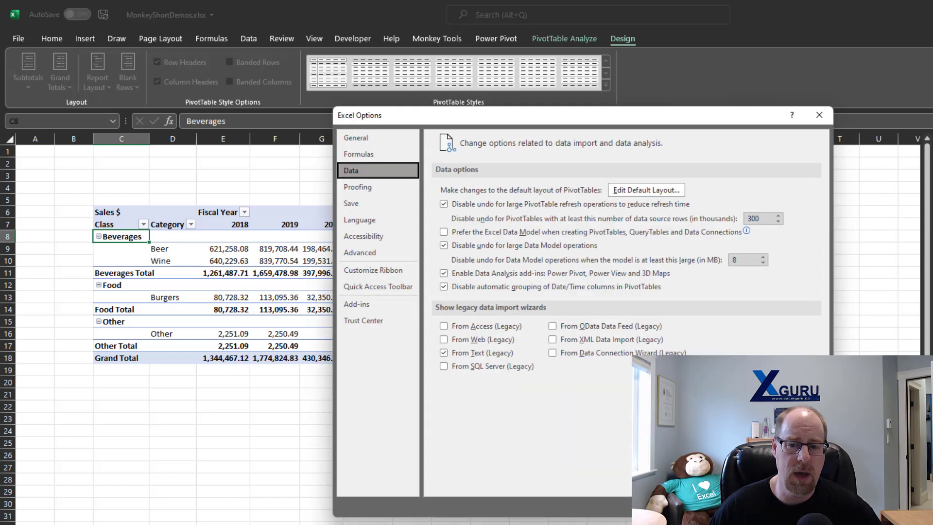
{"action": "key", "text": "Return"}
Insert a new PivotTable from the Data Model at cell I6.
{"action": "left_click", "coordinate": [411, 212]}
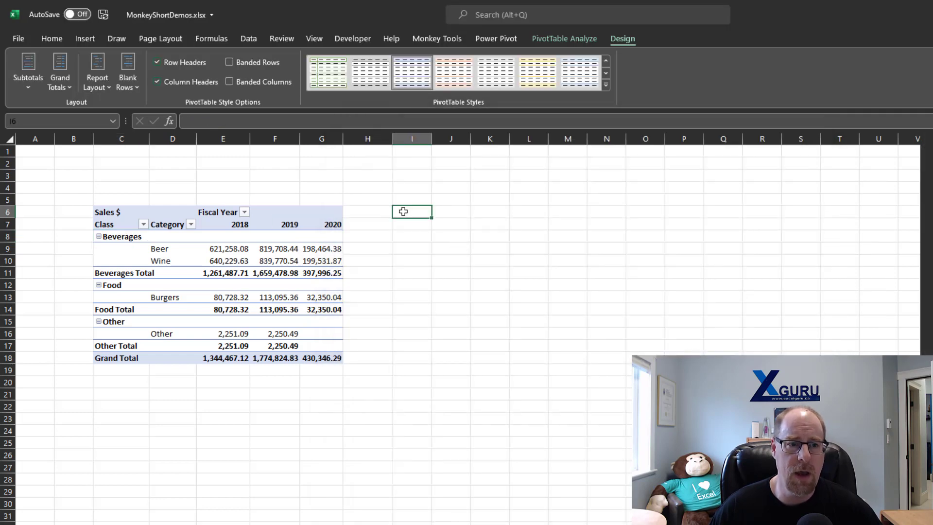
{"action": "left_click", "coordinate": [87, 40]}
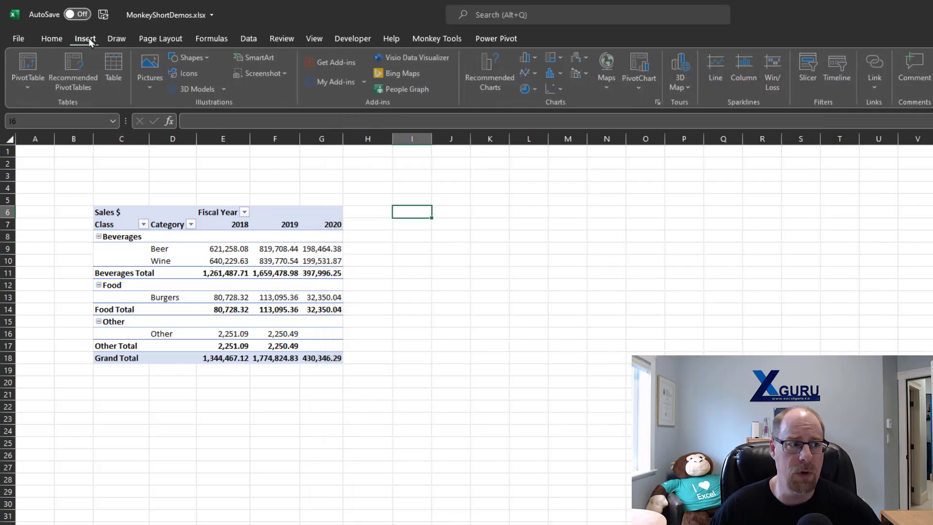
{"action": "left_click", "coordinate": [29, 84]}
{"action": "left_click", "coordinate": [50, 141]}
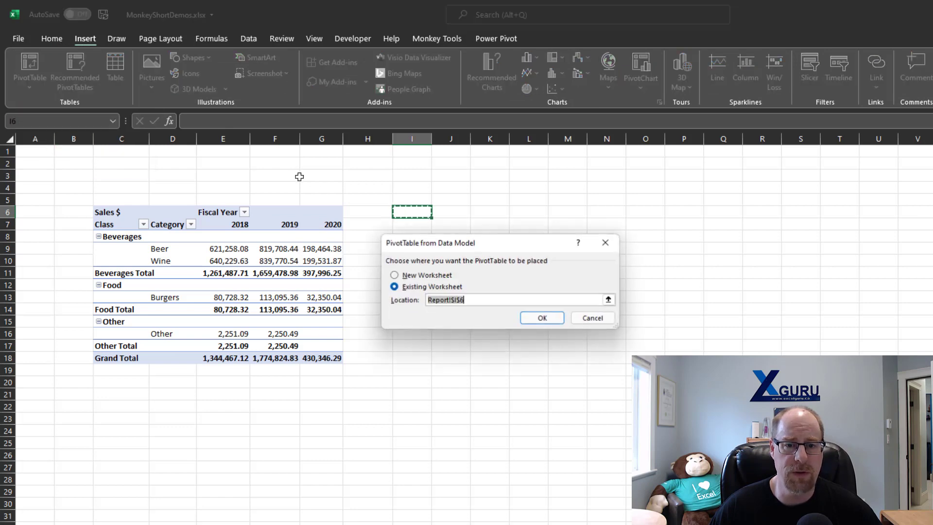
{"action": "left_click", "coordinate": [541, 320]}
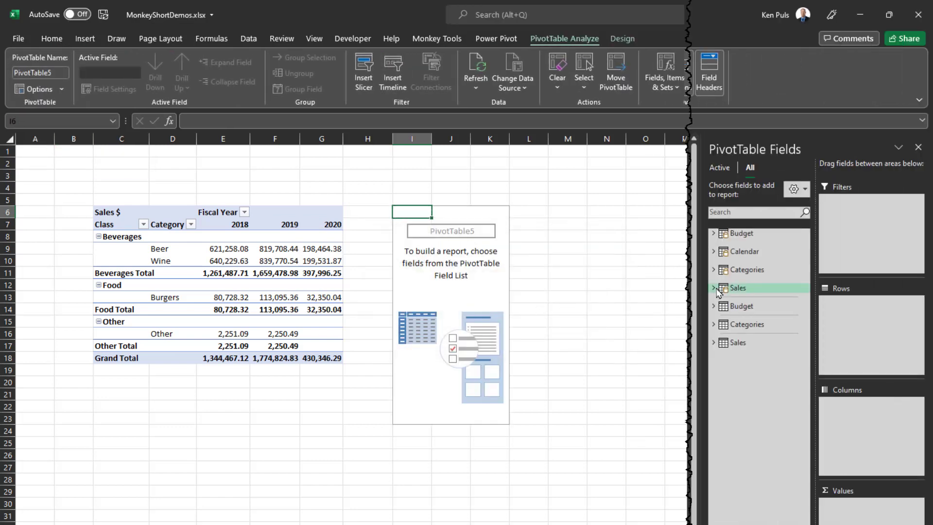
Add Sales $ to values, Class and Category to rows, and Fiscal Year to columns.
{"action": "left_click", "coordinate": [713, 288]}
{"action": "left_click", "coordinate": [735, 311]}
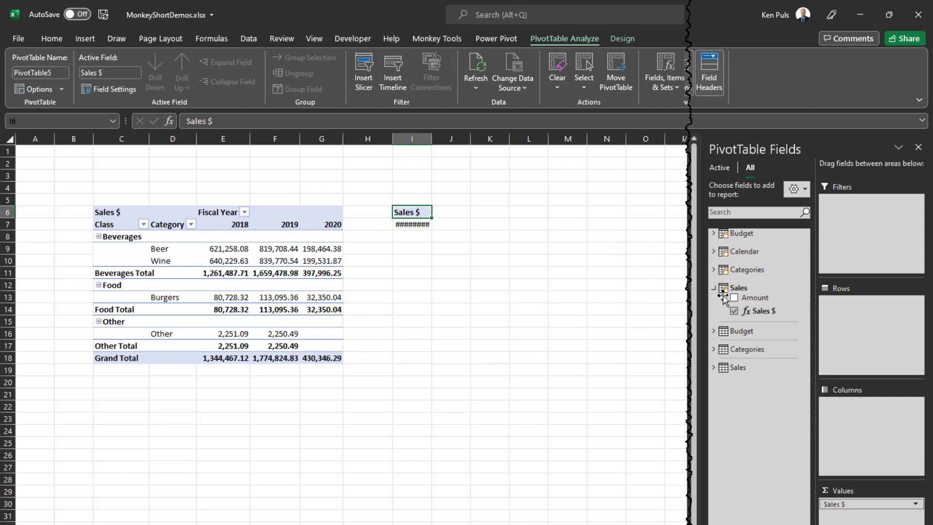
{"action": "left_click", "coordinate": [714, 270]}
{"action": "left_click", "coordinate": [751, 293]}
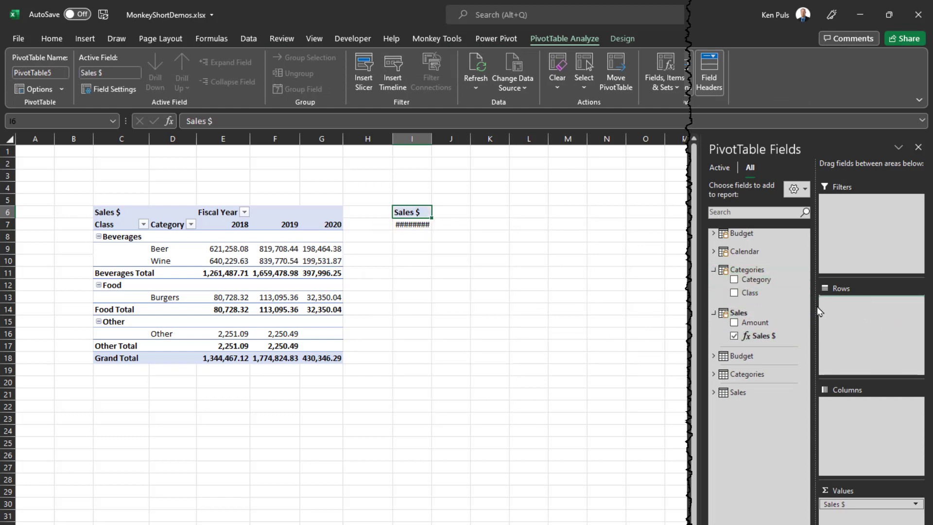
{"action": "left_click", "coordinate": [754, 279]}
{"action": "left_click", "coordinate": [713, 252]}
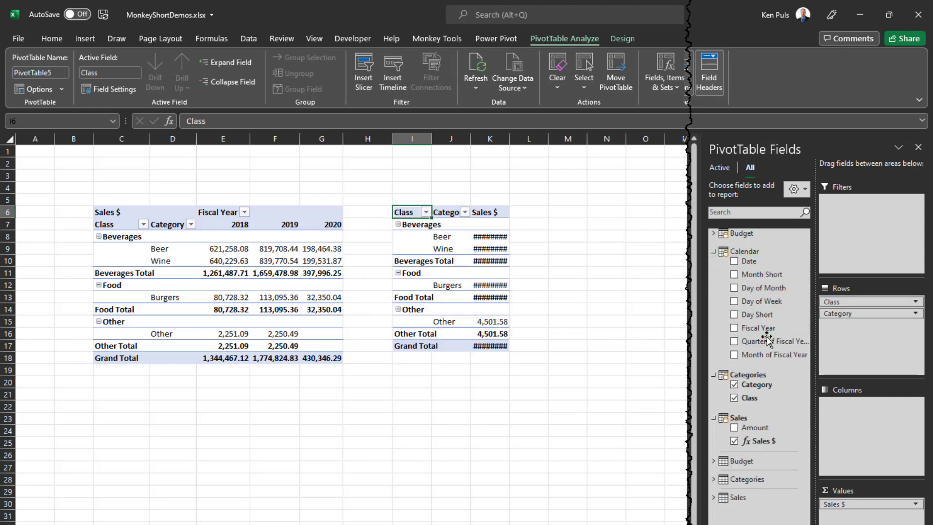
{"action": "left_click_drag", "start_coordinate": [760, 328], "coordinate": [857, 437]}
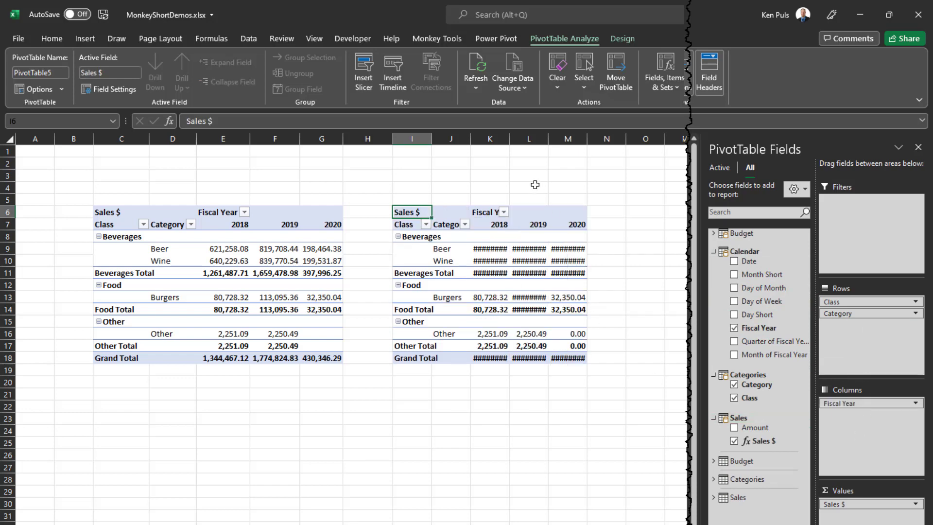
Widen columns K to M to show the numbers, and set column J to width 16.
{"action": "left_click", "coordinate": [487, 139]}
{"action": "left_click_drag", "start_coordinate": [488, 139], "coordinate": [567, 139]}
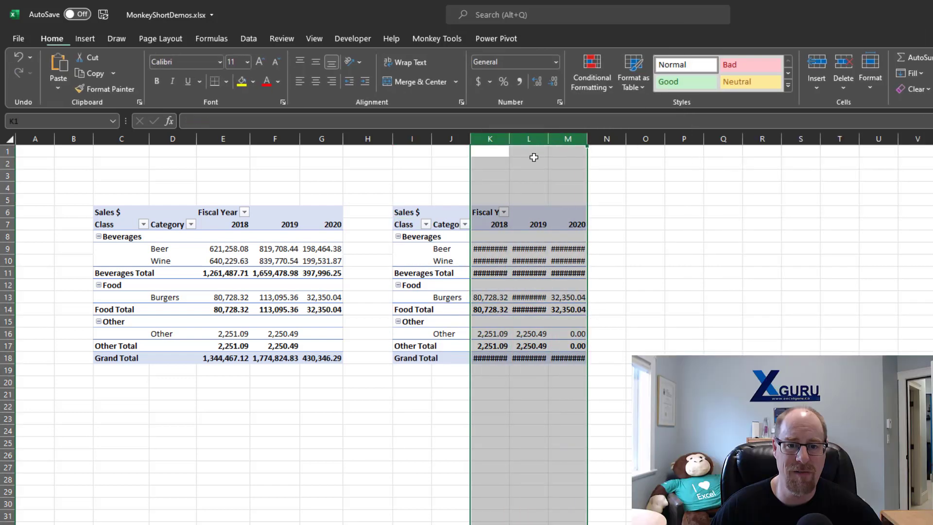
{"action": "left_click_drag", "start_coordinate": [511, 139], "coordinate": [538, 140]}
{"action": "left_click", "coordinate": [461, 139]}
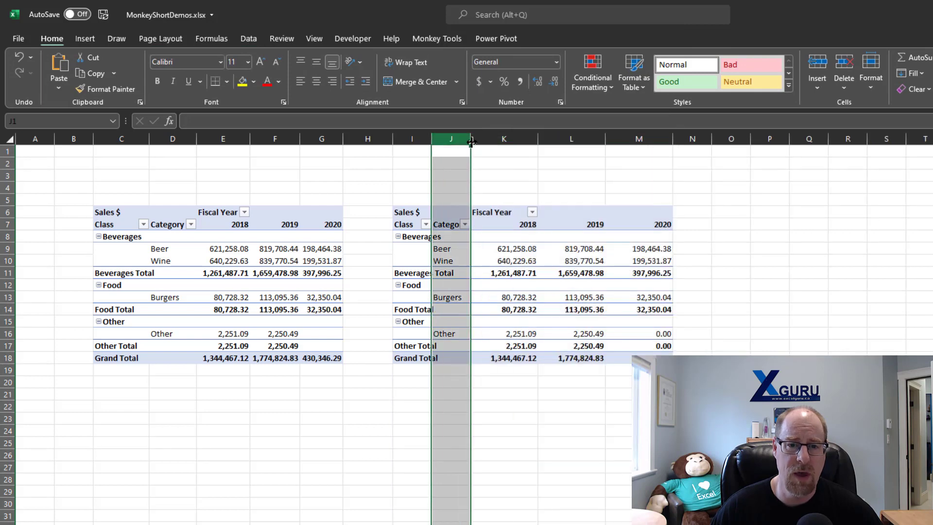
{"action": "left_click_drag", "start_coordinate": [470, 140], "coordinate": [503, 144]}
{"action": "left_click", "coordinate": [379, 392]}
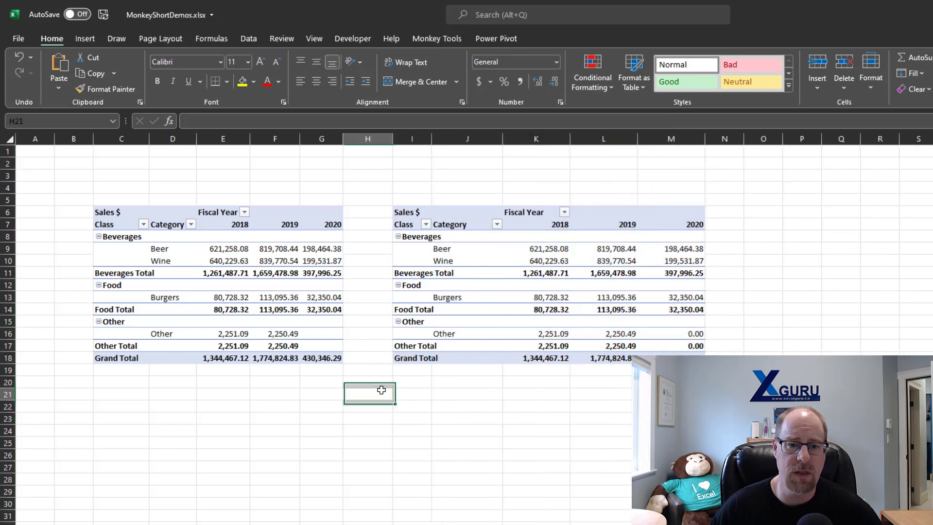